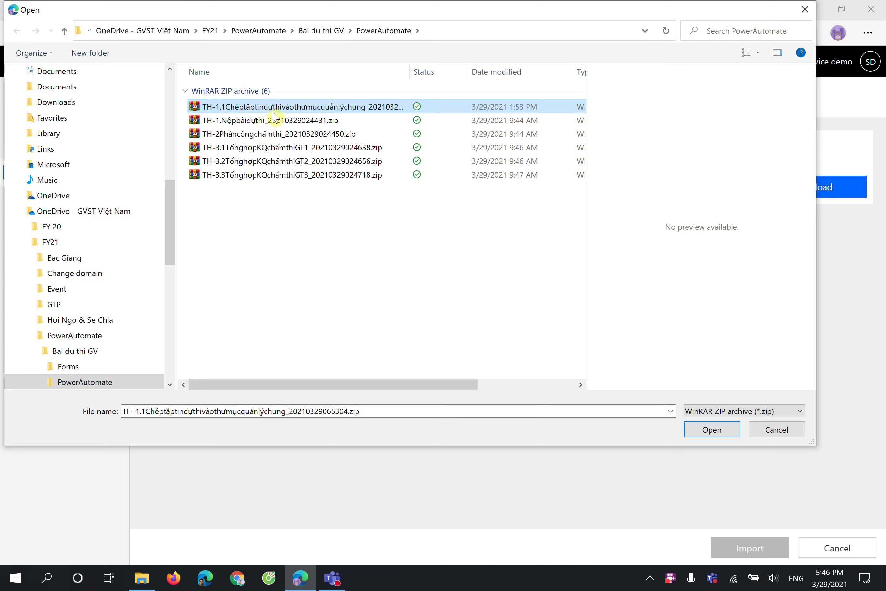
- Load the package TH-1.1Chéptậptindựthivàothưmụcquảnlýchung_20210329065304.zip and set its flow's import setup to Create as new
{"action": "left_click", "coordinate": [710, 428]}
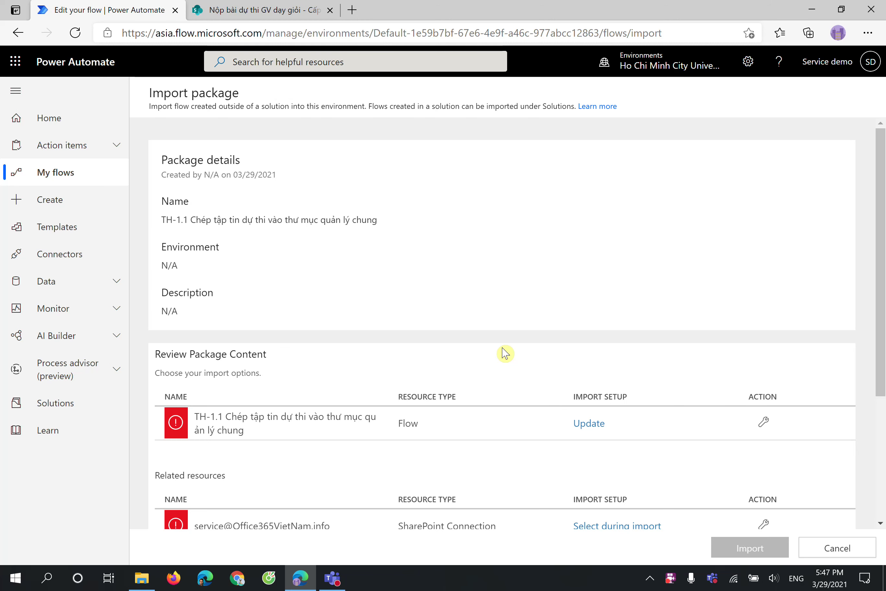
{"action": "scroll", "coordinate": [491, 351], "scroll_direction": "down", "scroll_amount": 5}
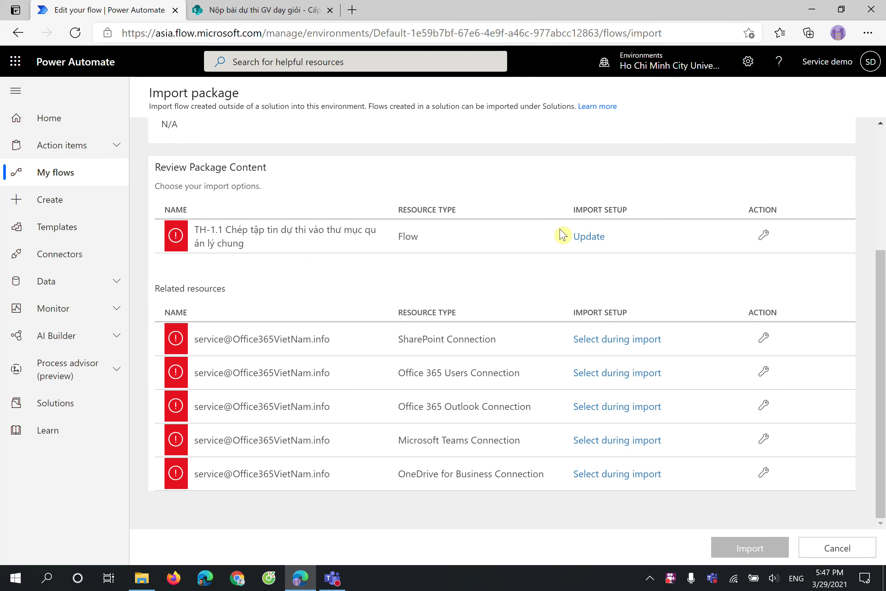
{"action": "left_click", "coordinate": [589, 237]}
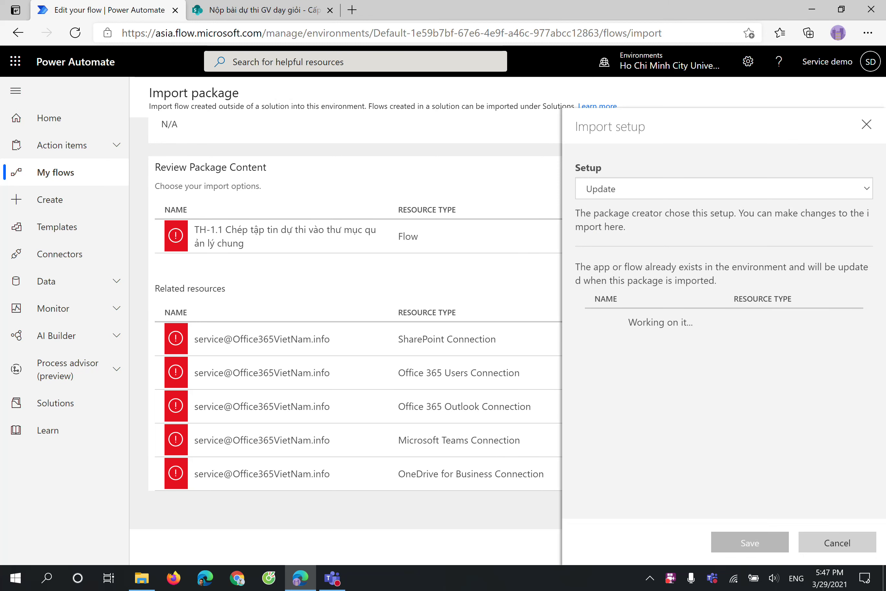
{"action": "left_click", "coordinate": [631, 189]}
{"action": "left_click", "coordinate": [613, 212]}
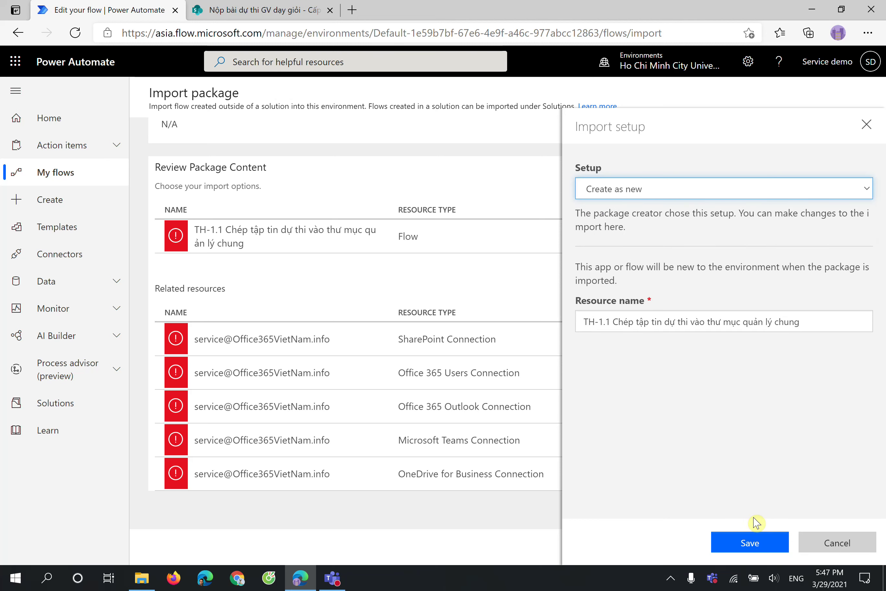
{"action": "left_click", "coordinate": [754, 547]}
- Assign the signed-in account's existing connections to the SharePoint, Office 365 Users and Office 365 Outlook resources of the package
{"action": "left_click", "coordinate": [648, 416]}
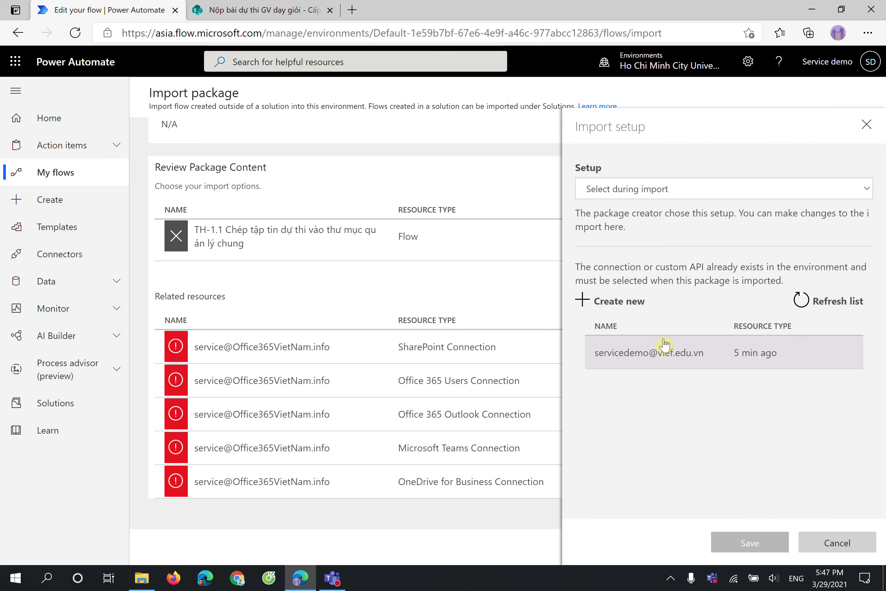
{"action": "left_click", "coordinate": [698, 359]}
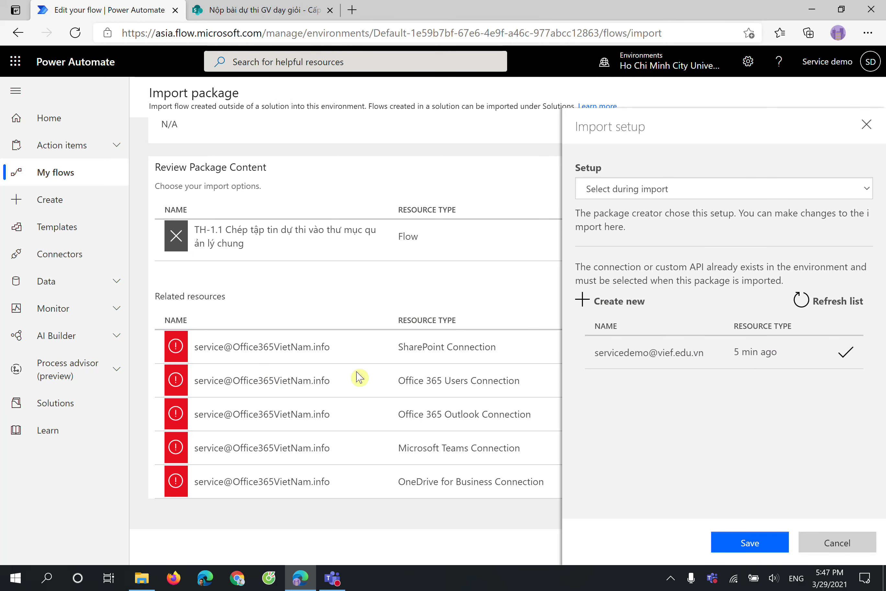
{"action": "left_click", "coordinate": [750, 542]}
{"action": "left_click", "coordinate": [656, 380]}
{"action": "left_click", "coordinate": [671, 356]}
{"action": "left_click", "coordinate": [766, 537]}
{"action": "left_click", "coordinate": [618, 414]}
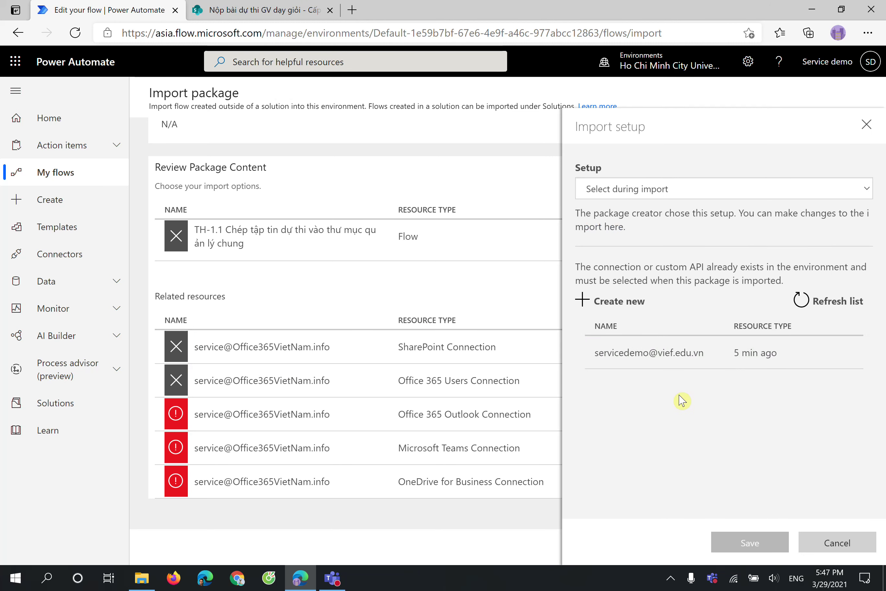
{"action": "left_click", "coordinate": [680, 360]}
{"action": "left_click", "coordinate": [736, 543]}
- Create a new Microsoft Teams connection from the package's Teams resource, authorising it with the signed-in account
{"action": "left_click", "coordinate": [618, 448]}
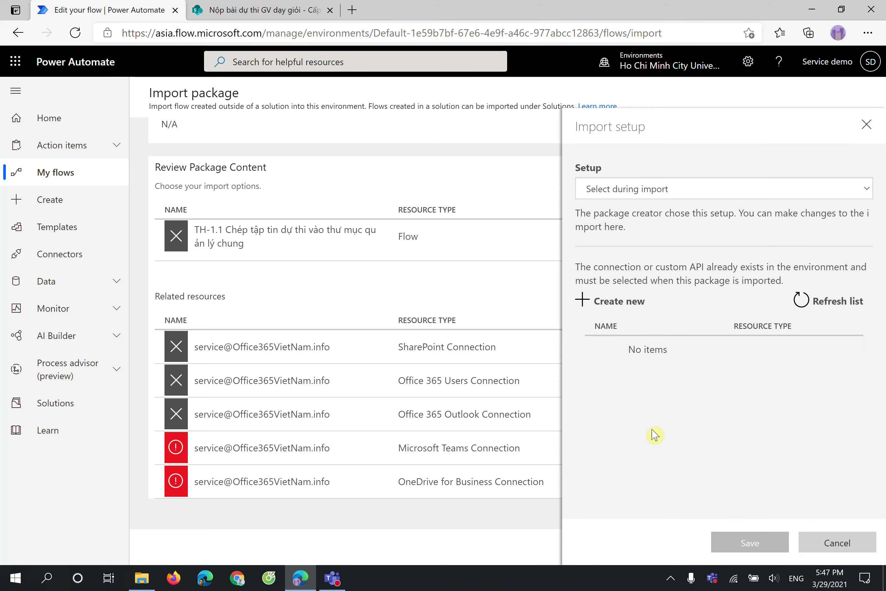
{"action": "left_click", "coordinate": [610, 302]}
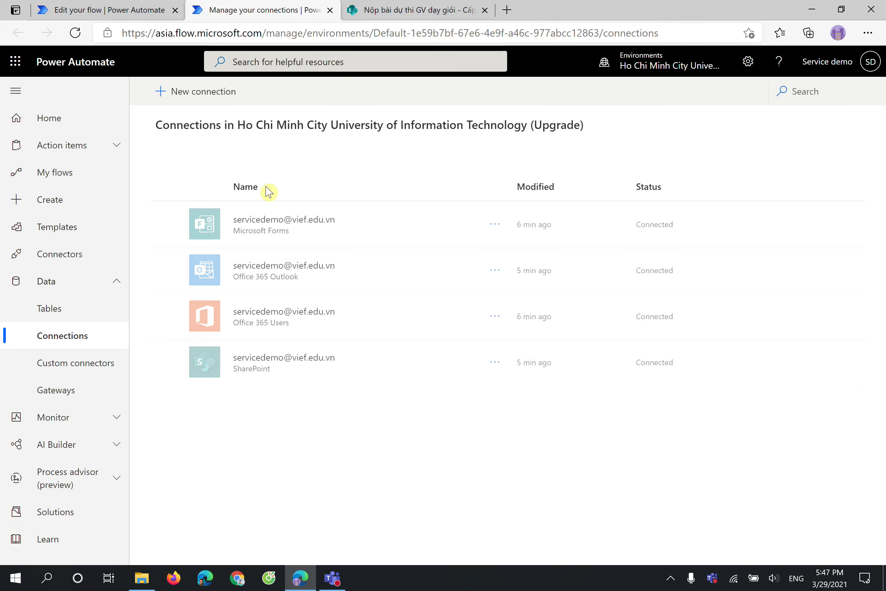
{"action": "left_click", "coordinate": [195, 91]}
{"action": "left_click", "coordinate": [791, 93]}
{"action": "type", "text": "teams"}
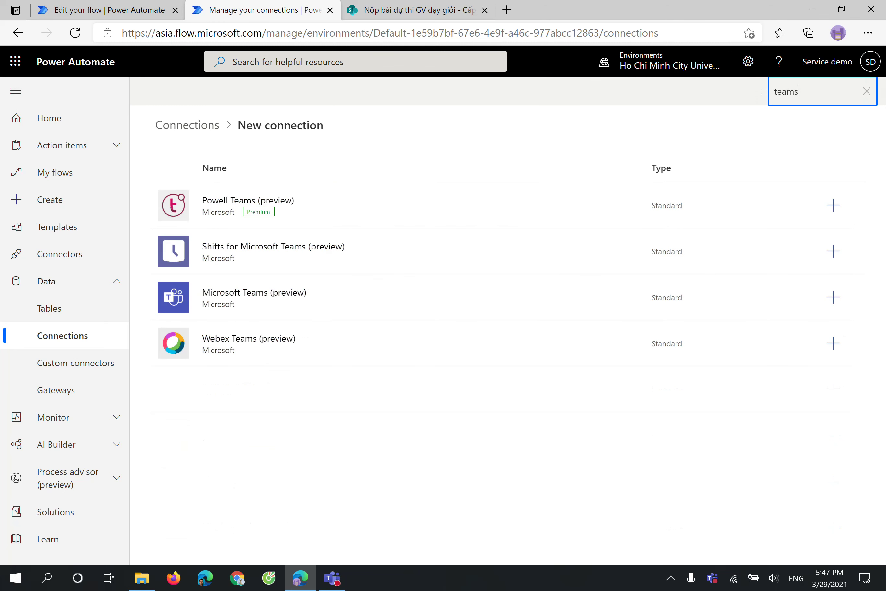
{"action": "left_click", "coordinate": [254, 292]}
{"action": "left_click", "coordinate": [604, 237]}
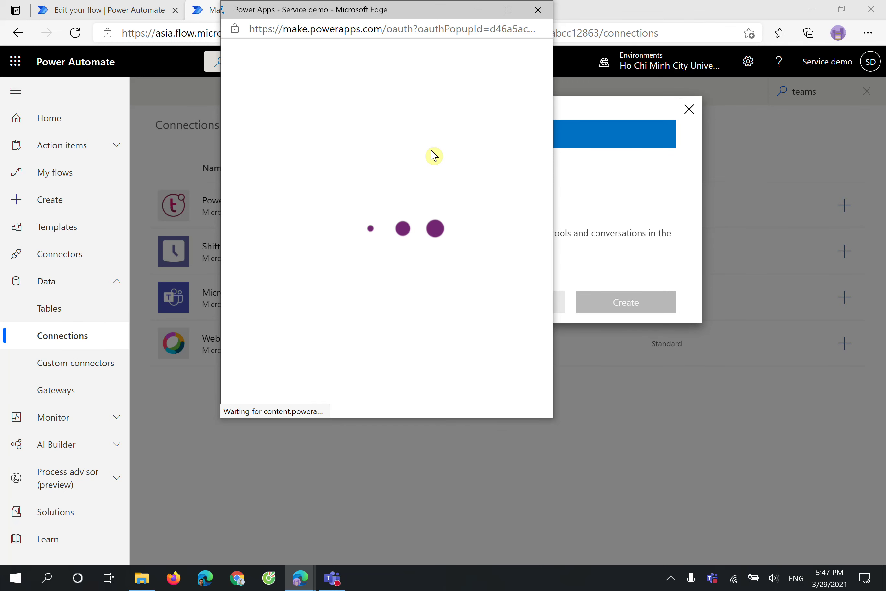
{"action": "left_click", "coordinate": [415, 138]}
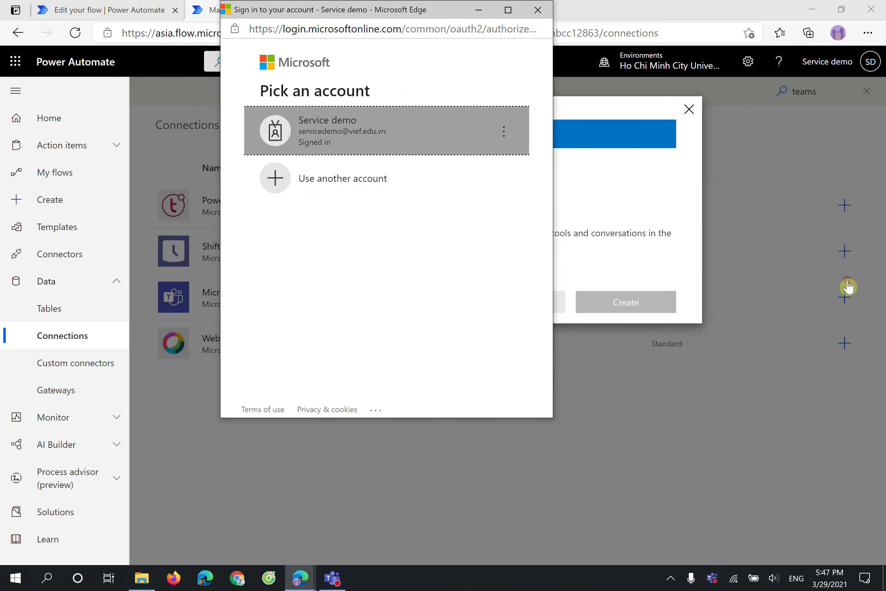
{"action": "left_click", "coordinate": [481, 231]}
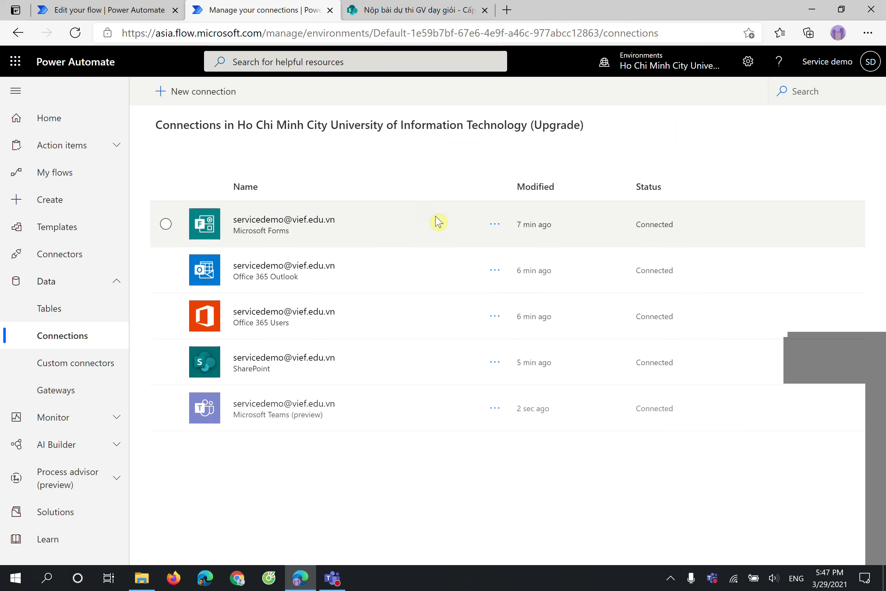
- Return to the import setup and assign the account's Microsoft Teams connection to the Teams resource
{"action": "left_click", "coordinate": [103, 10]}
{"action": "left_click", "coordinate": [694, 366]}
{"action": "left_click", "coordinate": [766, 540]}
- Create a new OneDrive for Business connection for the package's OneDrive resource, authorising it with the signed-in account
{"action": "left_click", "coordinate": [619, 482]}
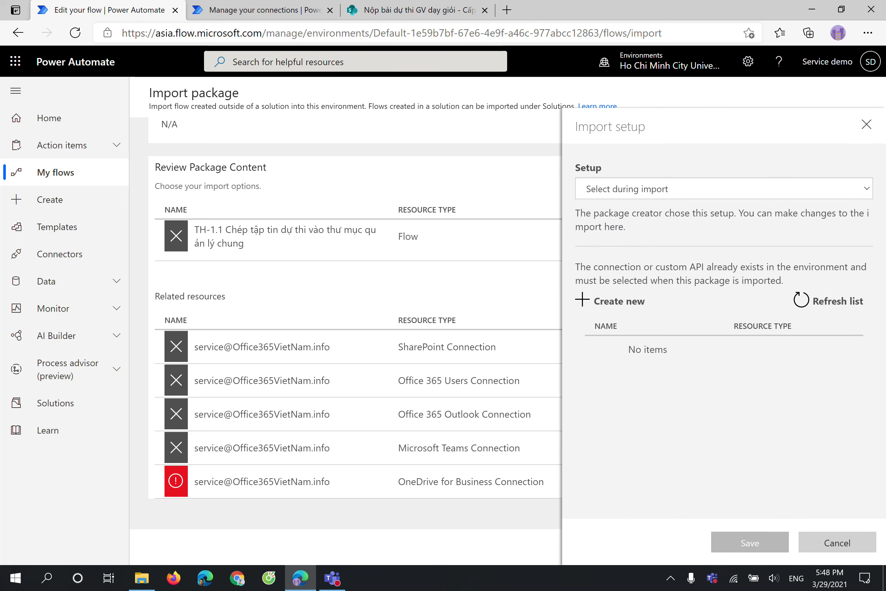
{"action": "left_click", "coordinate": [321, 7]}
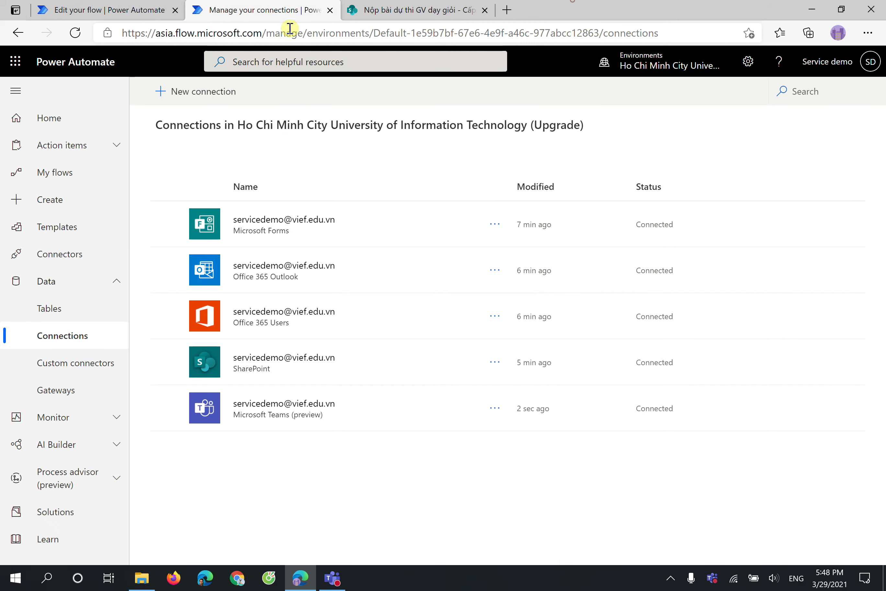
{"action": "left_click", "coordinate": [221, 91]}
{"action": "left_click", "coordinate": [806, 93]}
{"action": "left_click", "coordinate": [243, 257]}
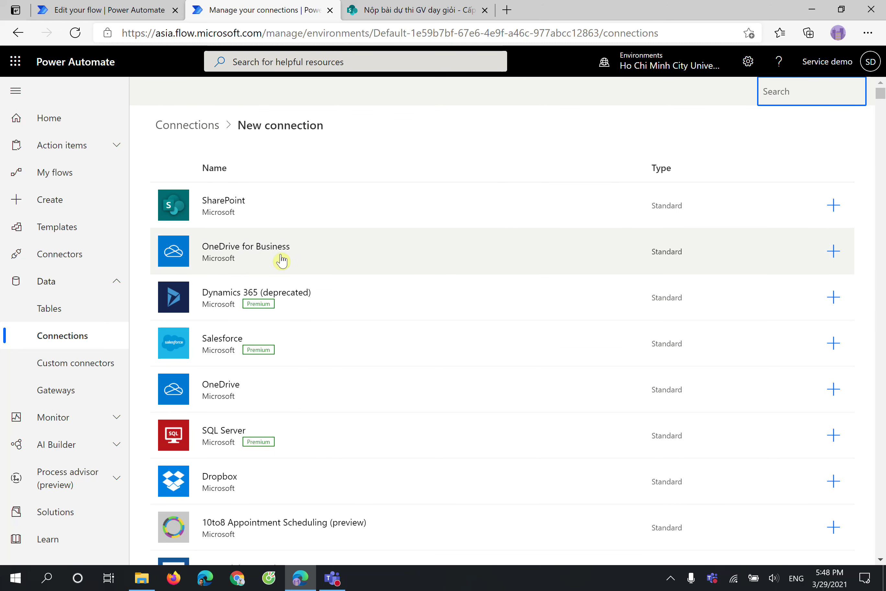
{"action": "left_click", "coordinate": [610, 284]}
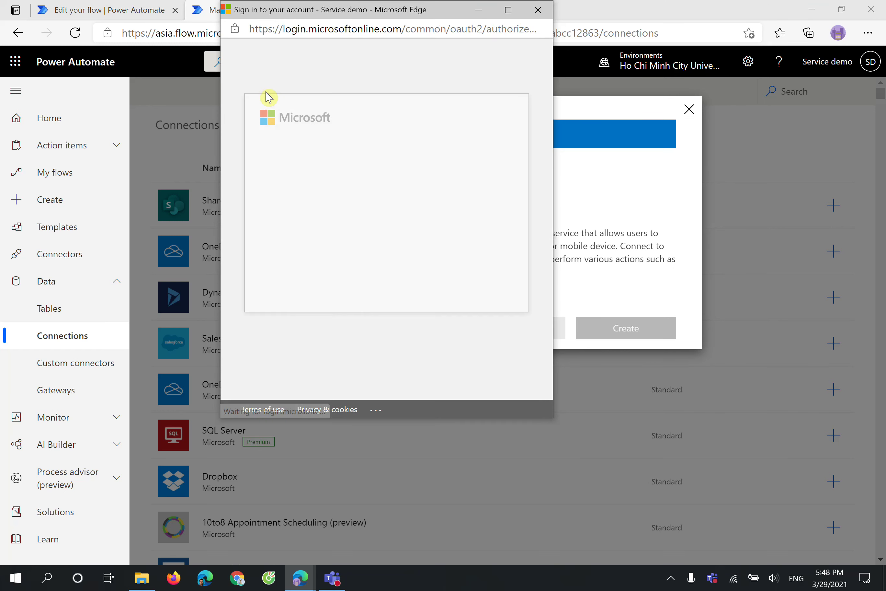
{"action": "left_click", "coordinate": [385, 187]}
{"action": "left_click", "coordinate": [469, 231]}
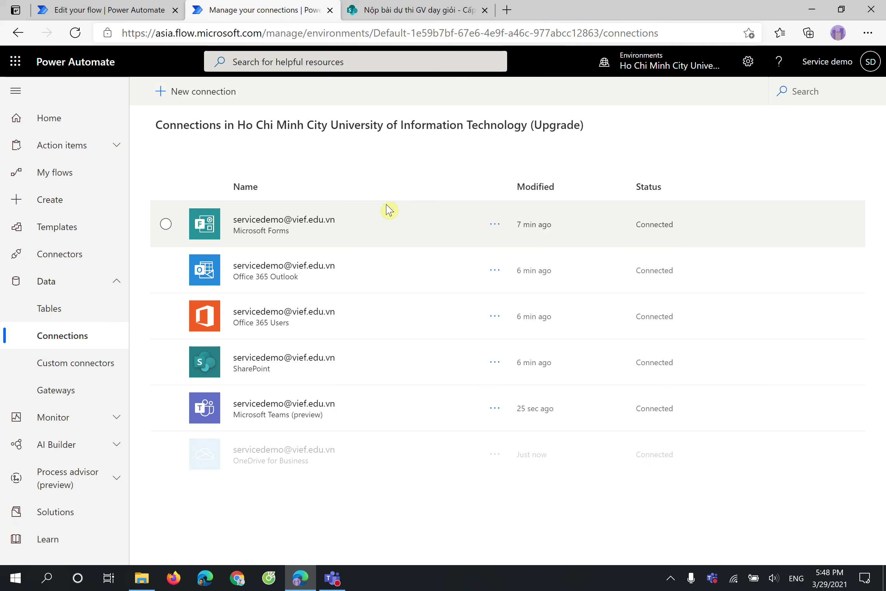
- Return to the import setup, refresh the connection list and assign the account's connection to the OneDrive for Business resource
{"action": "key", "text": "ctrl+shift+Tab"}
{"action": "left_click", "coordinate": [802, 301]}
{"action": "left_click", "coordinate": [763, 350]}
{"action": "left_click", "coordinate": [750, 543]}
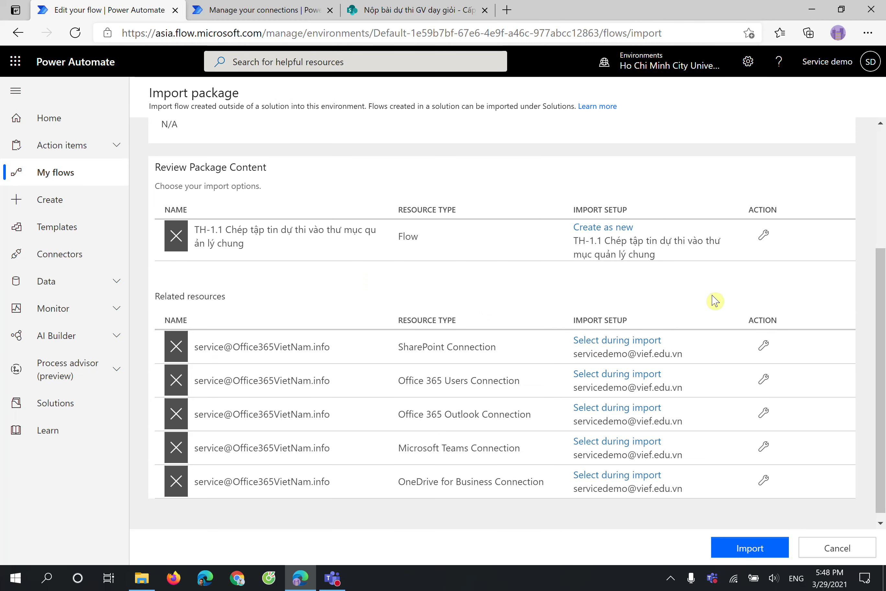
- Import the configured package and open the imported flow for editing
{"action": "left_click", "coordinate": [759, 551]}
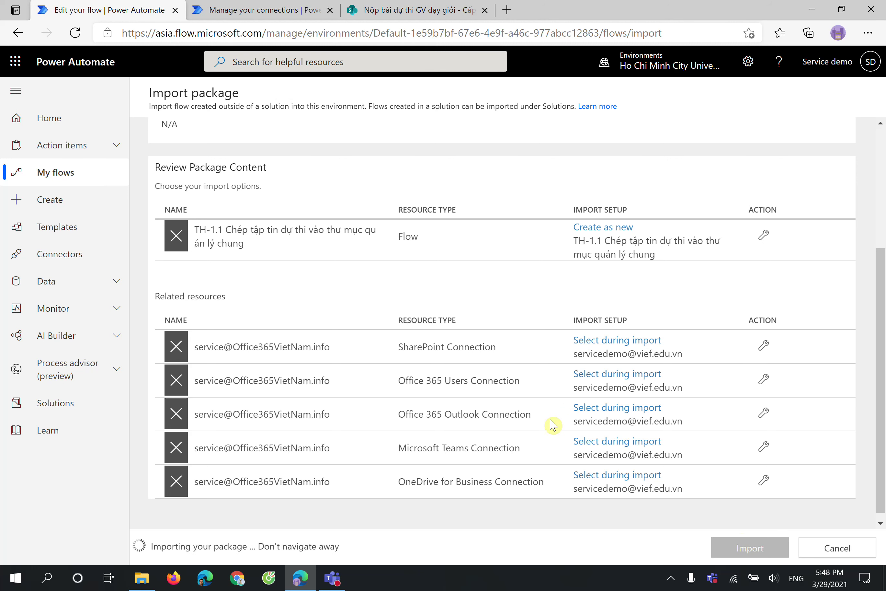
{"action": "scroll", "coordinate": [538, 330], "scroll_direction": "up", "scroll_amount": 5}
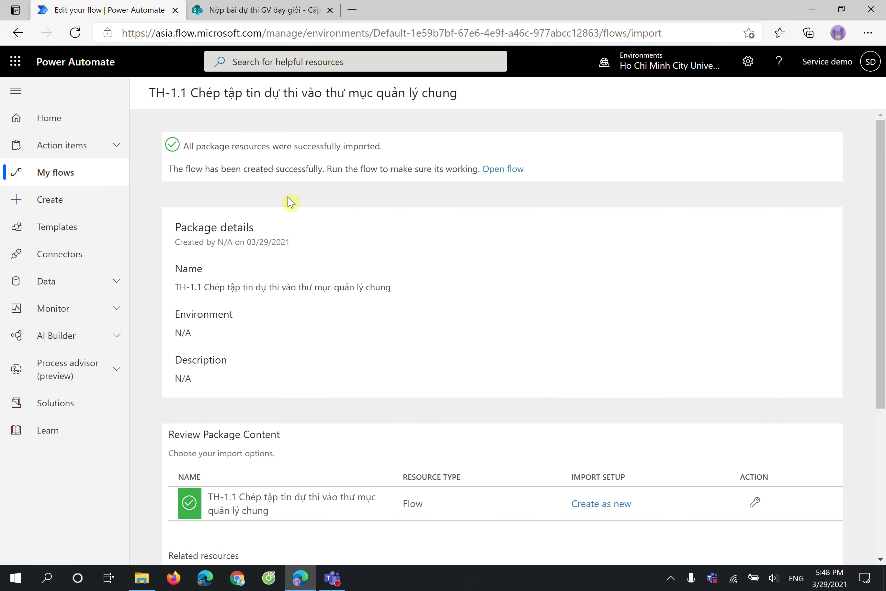
{"action": "left_click", "coordinate": [503, 170]}
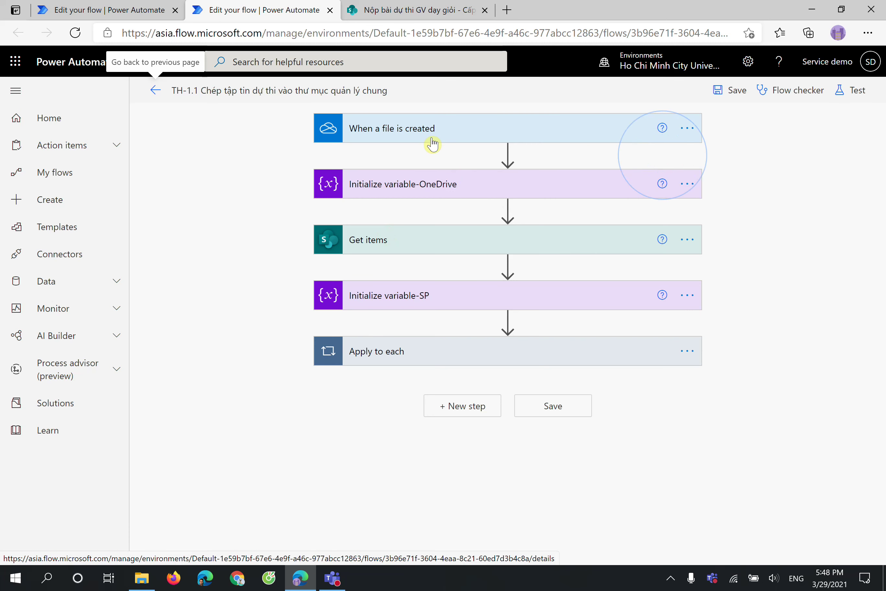
- Set the When a file is created trigger's folder to /Apps/Microsoft Forms/Nộp bài thi GV dạy giỏi - Cấp tiểu học/Question
{"action": "left_click", "coordinate": [444, 141]}
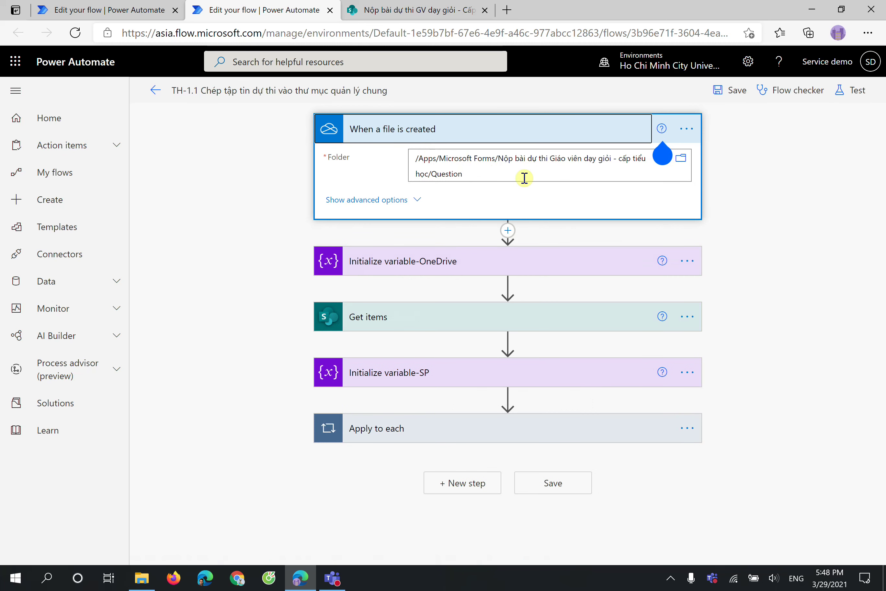
{"action": "left_click", "coordinate": [510, 170]}
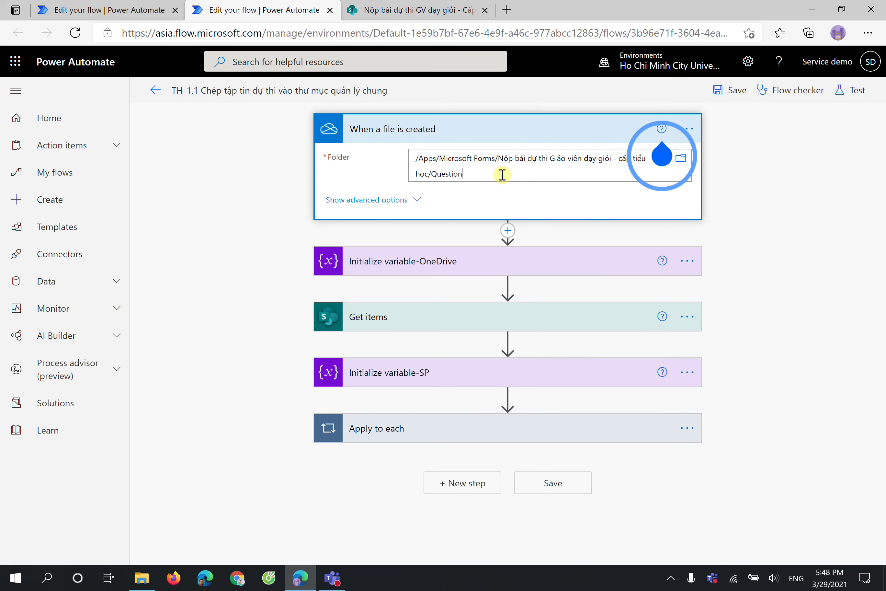
{"action": "left_click", "coordinate": [681, 158]}
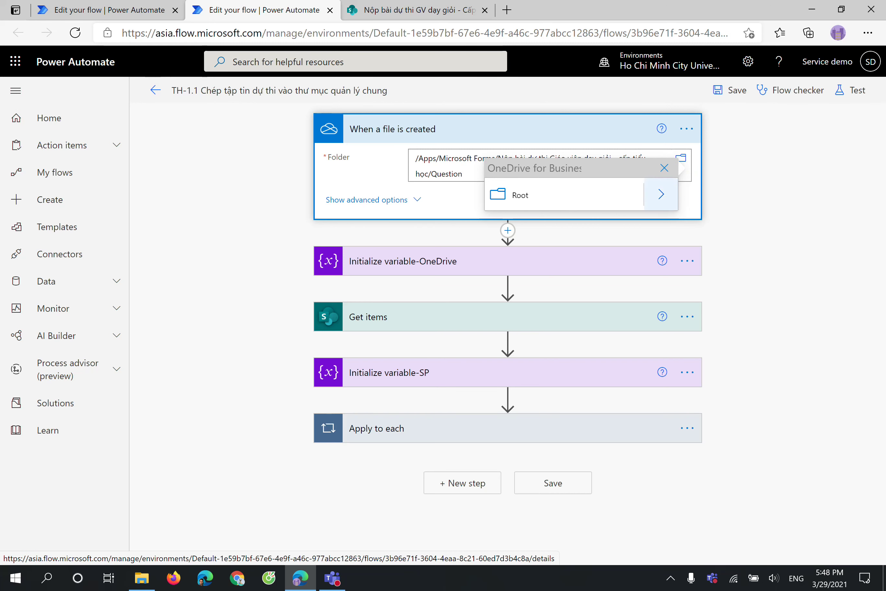
{"action": "left_click", "coordinate": [661, 194]}
{"action": "left_click", "coordinate": [660, 194]}
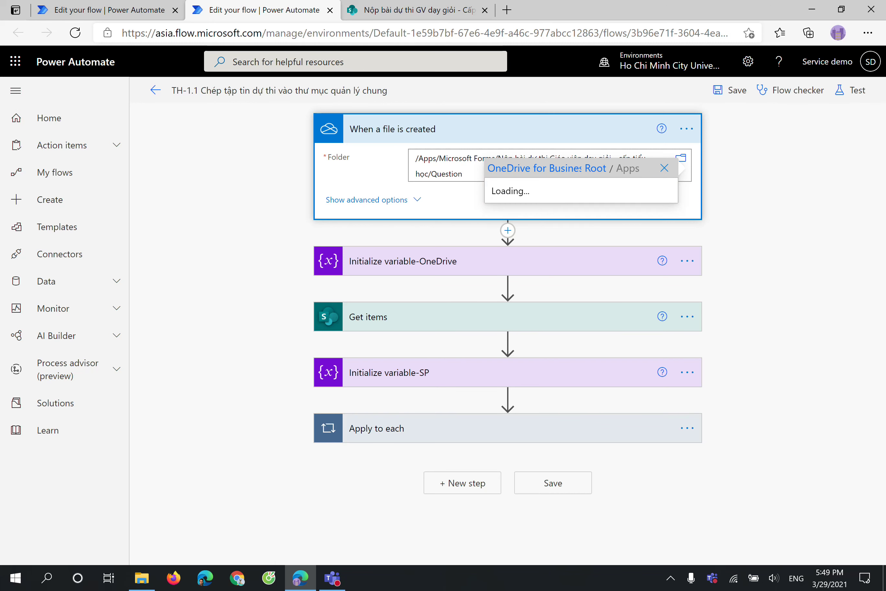
{"action": "left_click", "coordinate": [661, 194]}
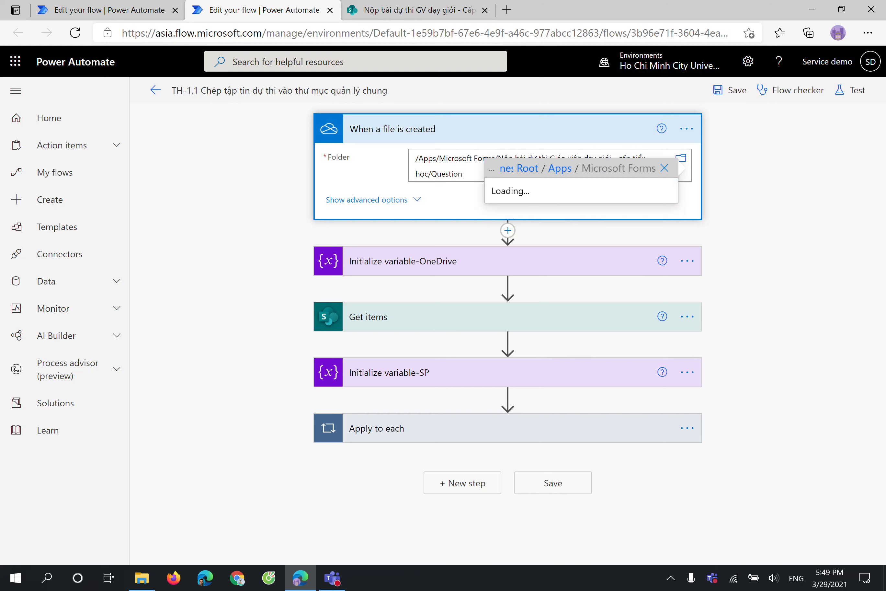
{"action": "left_click", "coordinate": [661, 194]}
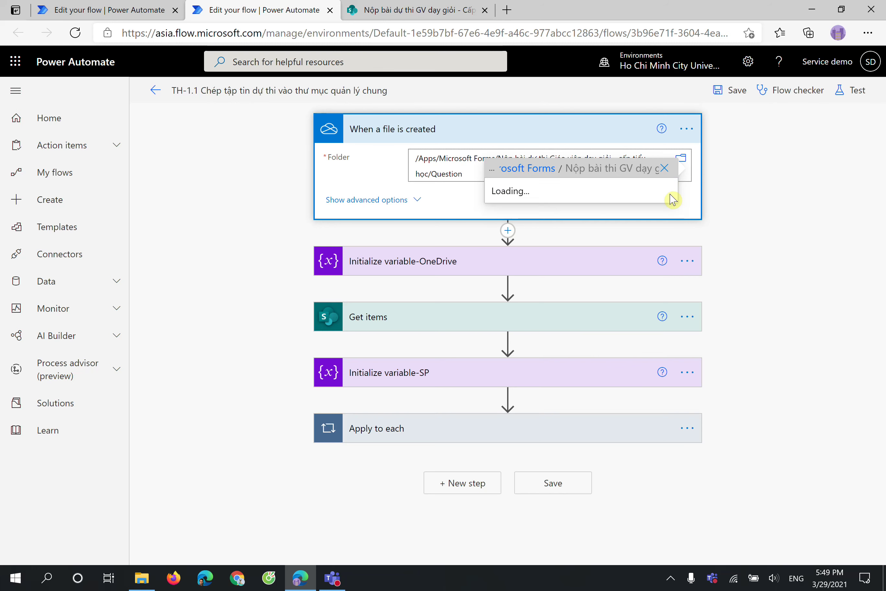
{"action": "left_click", "coordinate": [661, 194]}
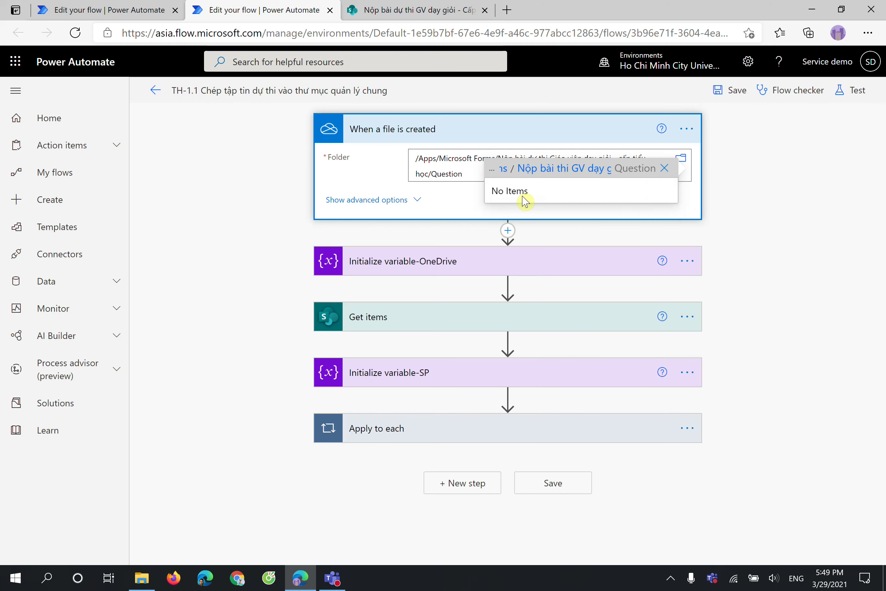
{"action": "left_click", "coordinate": [606, 174]}
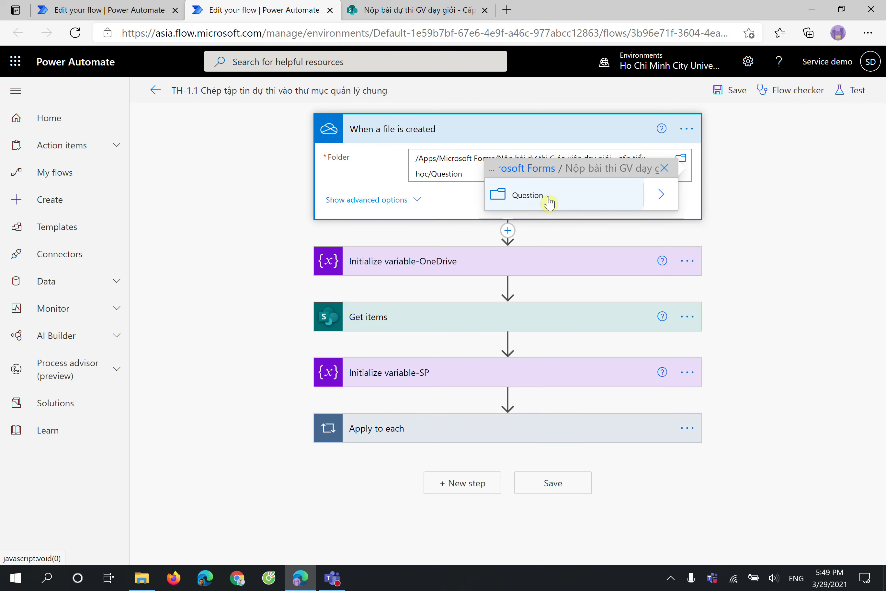
{"action": "left_click", "coordinate": [550, 199]}
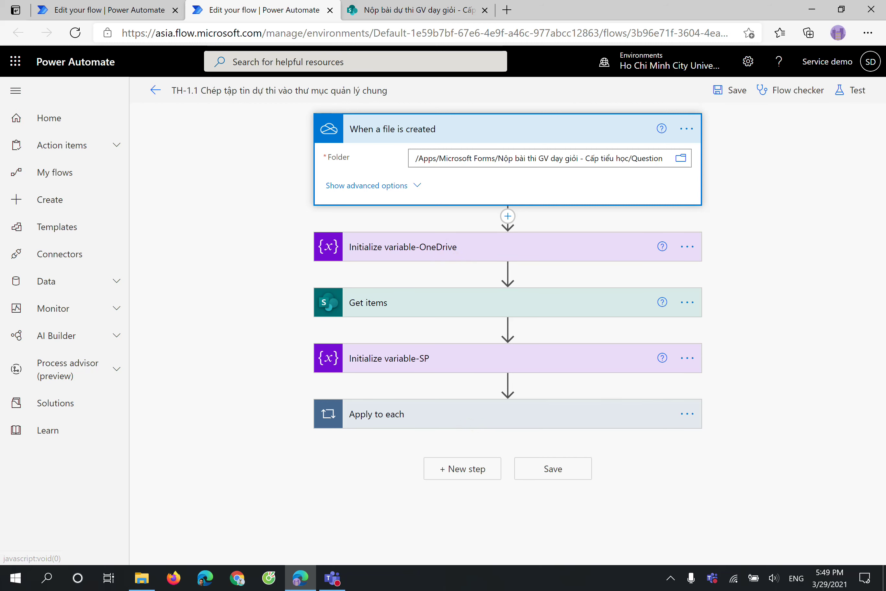
{"action": "left_click", "coordinate": [463, 252]}
{"action": "left_click", "coordinate": [430, 386]}
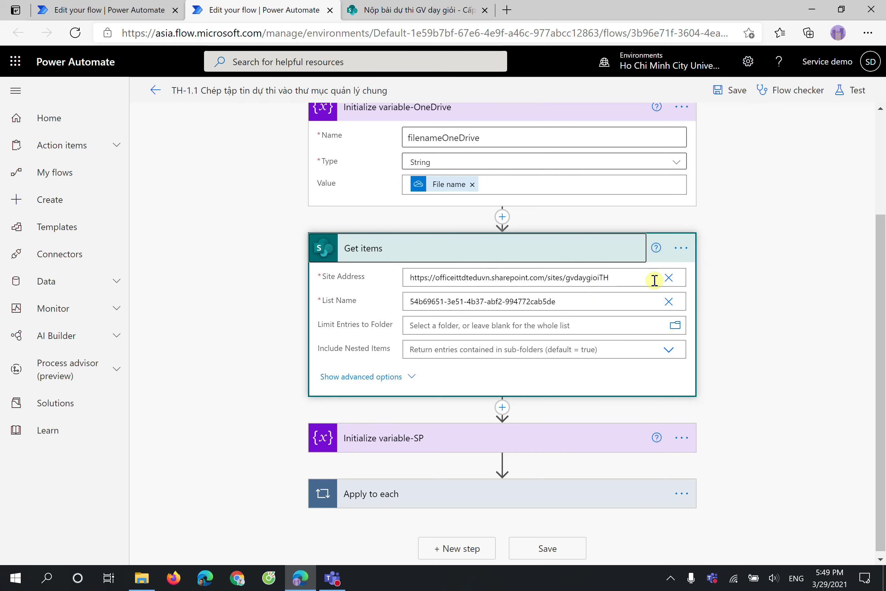
{"action": "left_click", "coordinate": [665, 284]}
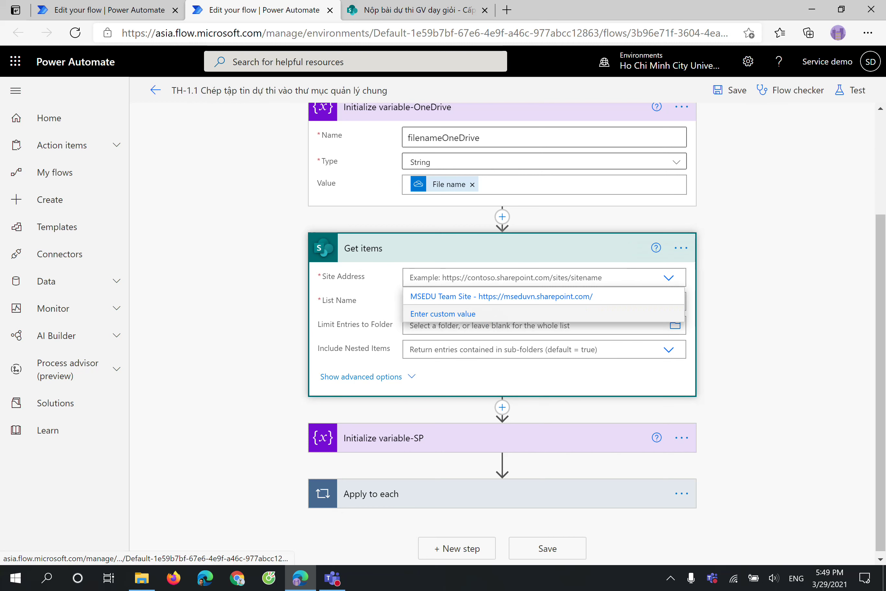
{"action": "left_click", "coordinate": [429, 283]}
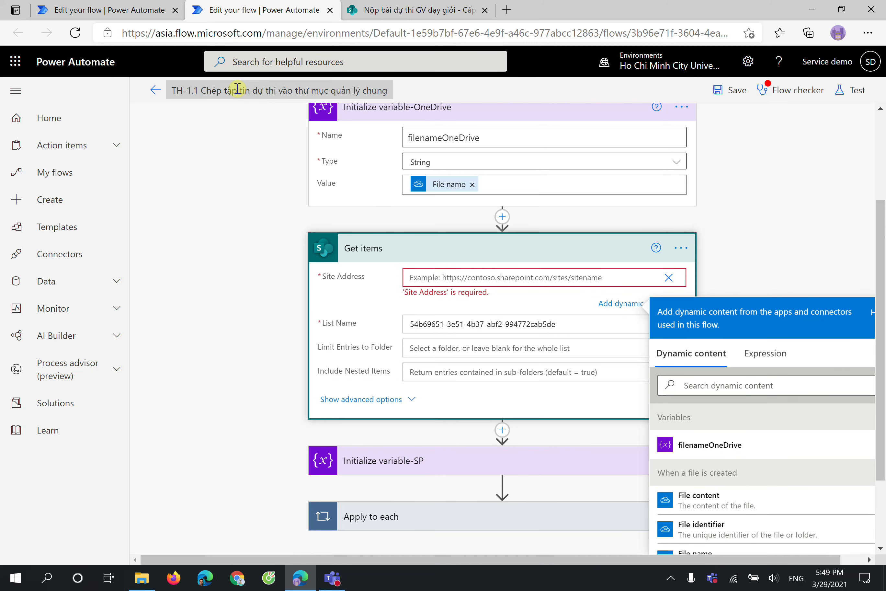
{"action": "left_click", "coordinate": [411, 10]}
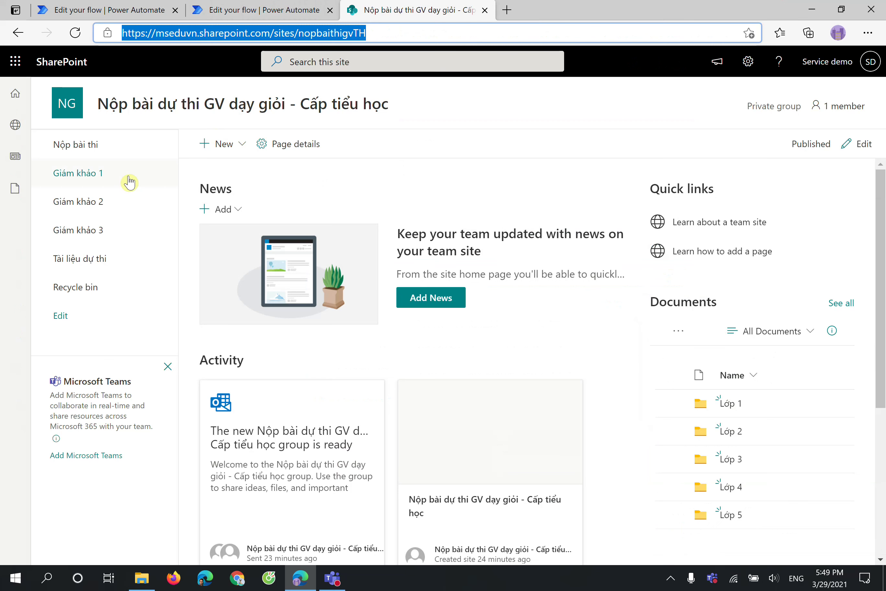
{"action": "right_click", "coordinate": [309, 33]}
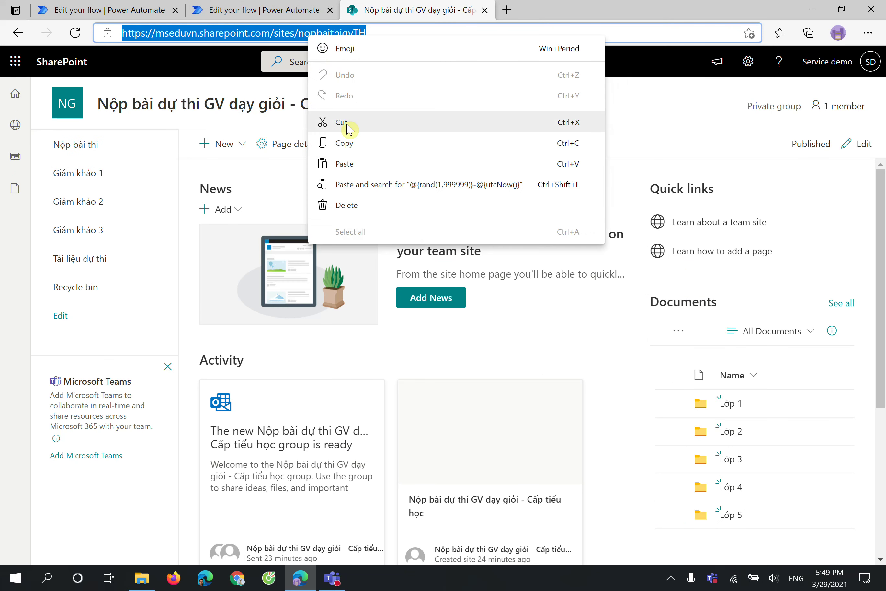
{"action": "left_click", "coordinate": [344, 143]}
{"action": "left_click", "coordinate": [255, 10]}
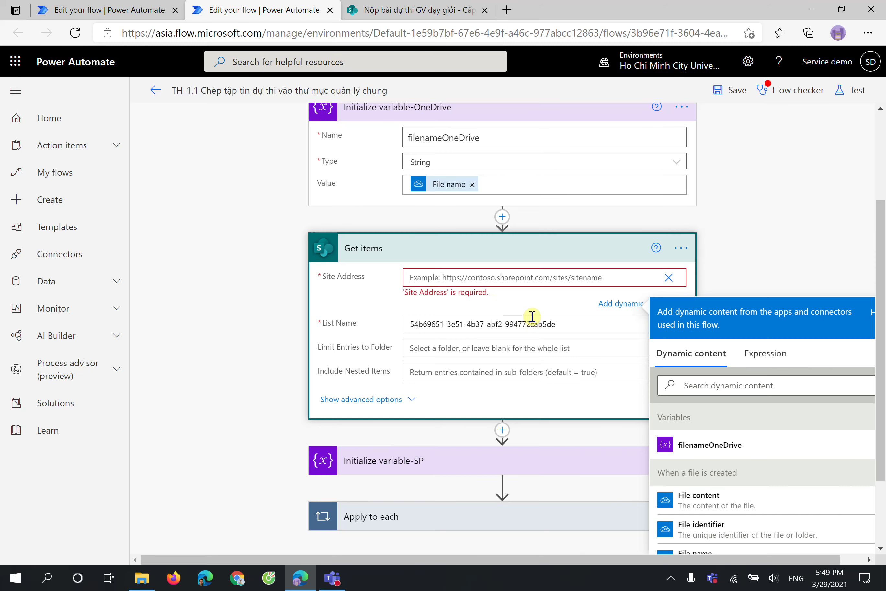
{"action": "type", "text": "https://mseduvn.sharepoint.com/sites/nopbaithigvTH"}
- Replace the Get items action's List Name with the Nộp bài thi list
{"action": "scroll", "coordinate": [611, 304], "scroll_direction": "down", "scroll_amount": 1}
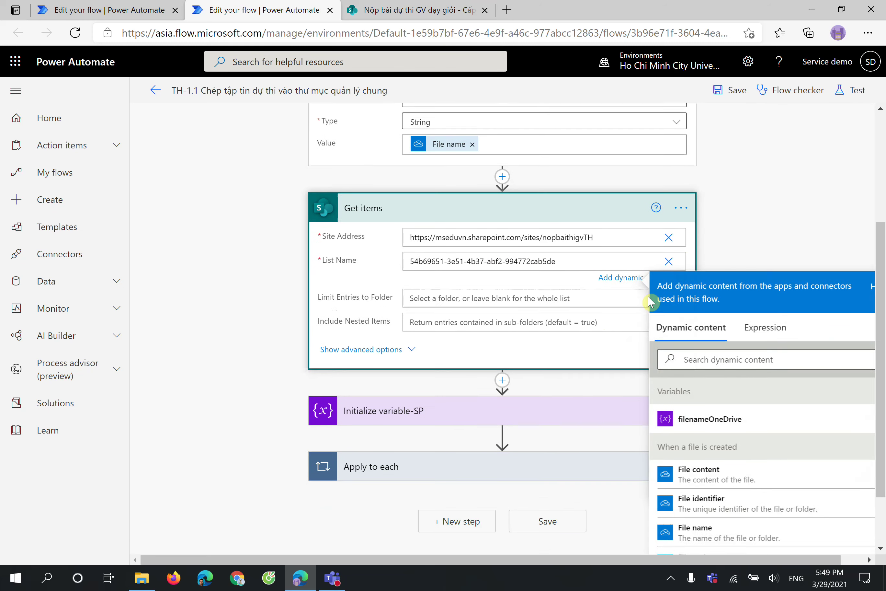
{"action": "left_click", "coordinate": [669, 247]}
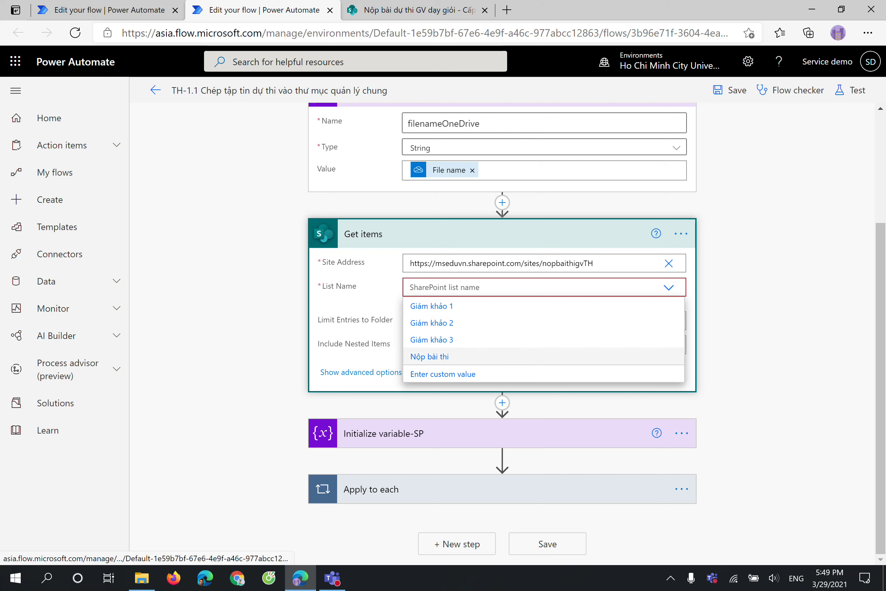
{"action": "left_click", "coordinate": [453, 358]}
{"action": "left_click", "coordinate": [451, 485]}
{"action": "left_click", "coordinate": [508, 406]}
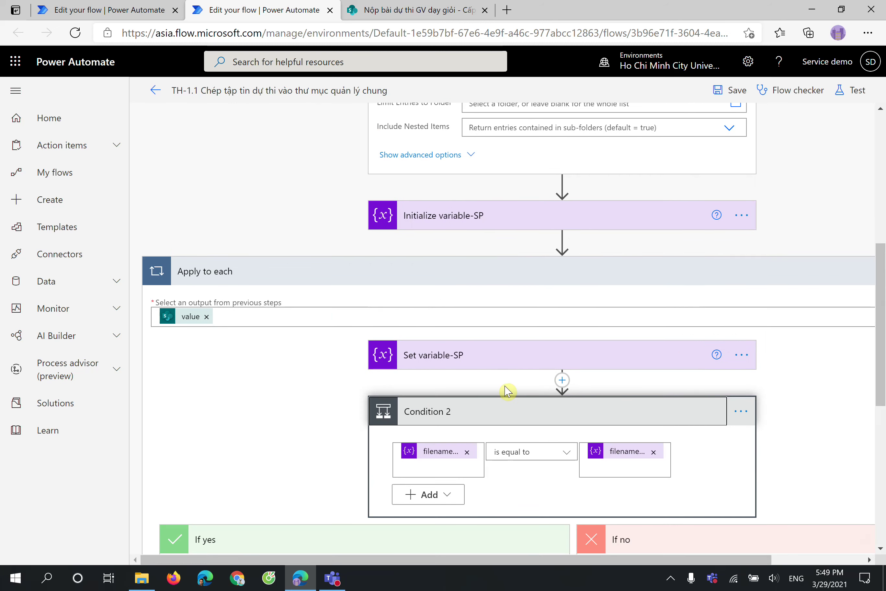
{"action": "scroll", "coordinate": [509, 391], "scroll_direction": "down", "scroll_amount": 8}
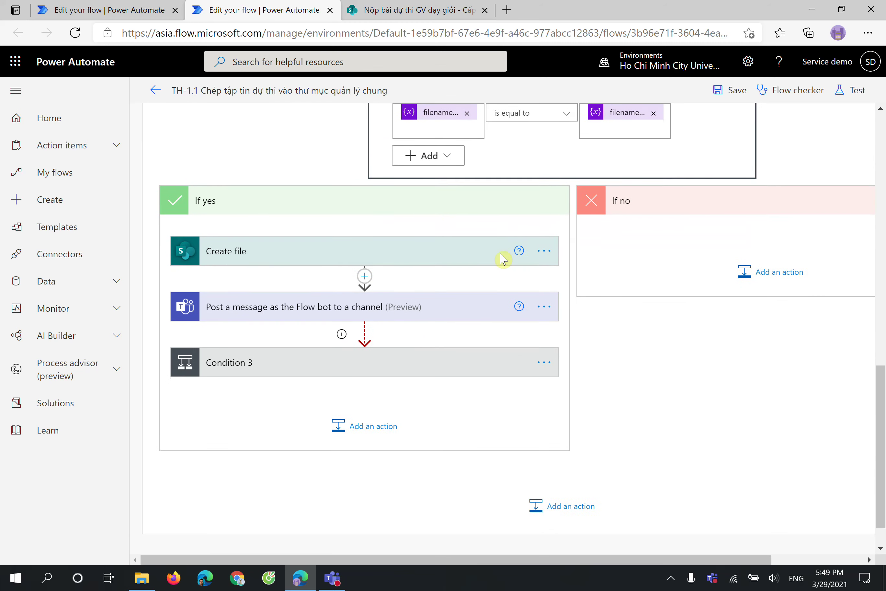
{"action": "scroll", "coordinate": [543, 274], "scroll_direction": "up", "scroll_amount": 5}
{"action": "scroll", "coordinate": [562, 283], "scroll_direction": "down", "scroll_amount": 5}
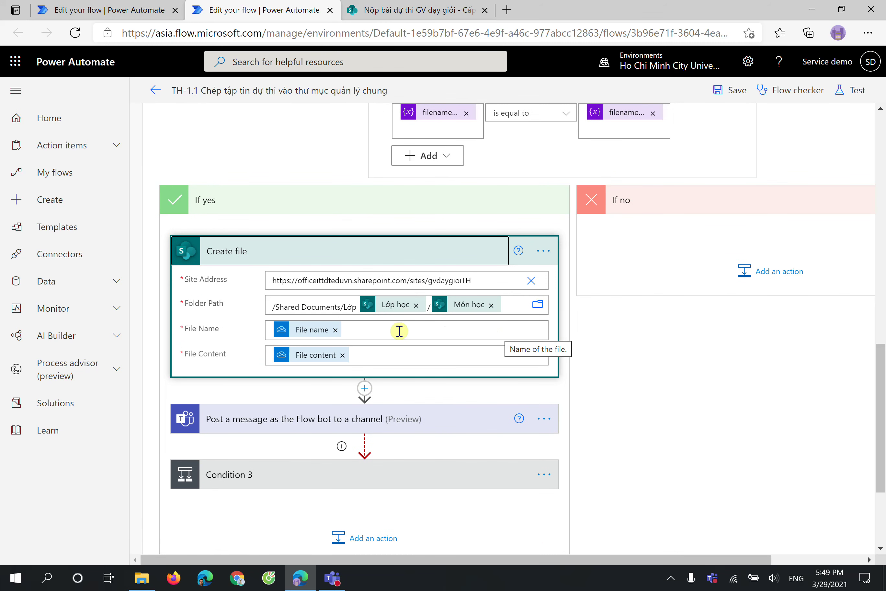
{"action": "left_click", "coordinate": [532, 284]}
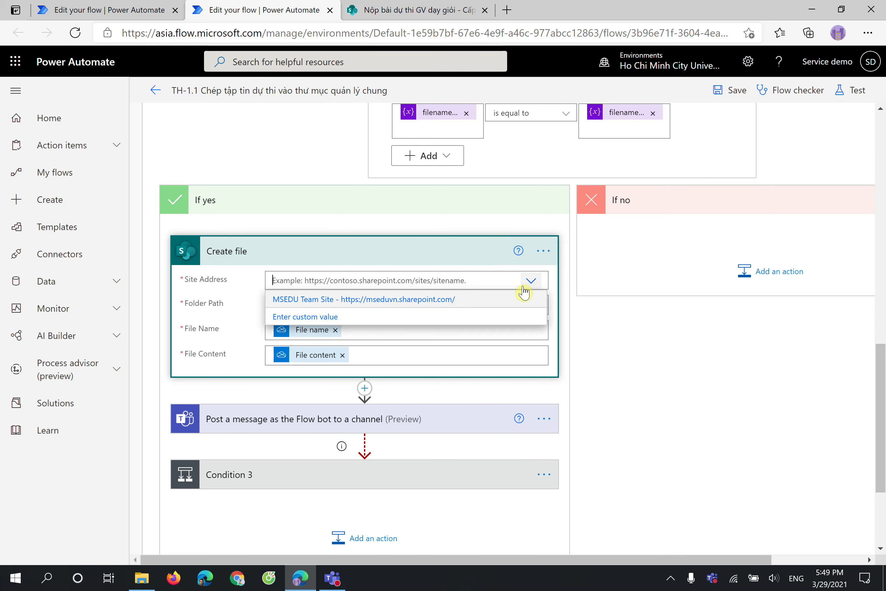
{"action": "left_click", "coordinate": [353, 317]}
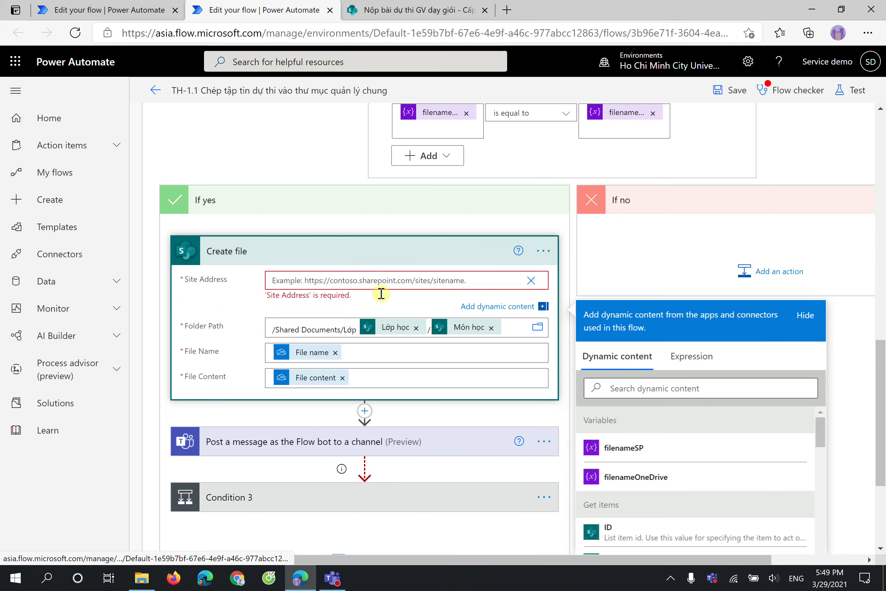
{"action": "type", "text": "https://mseduvn.sharepoint.com/sites/nopbaithigvTH"}
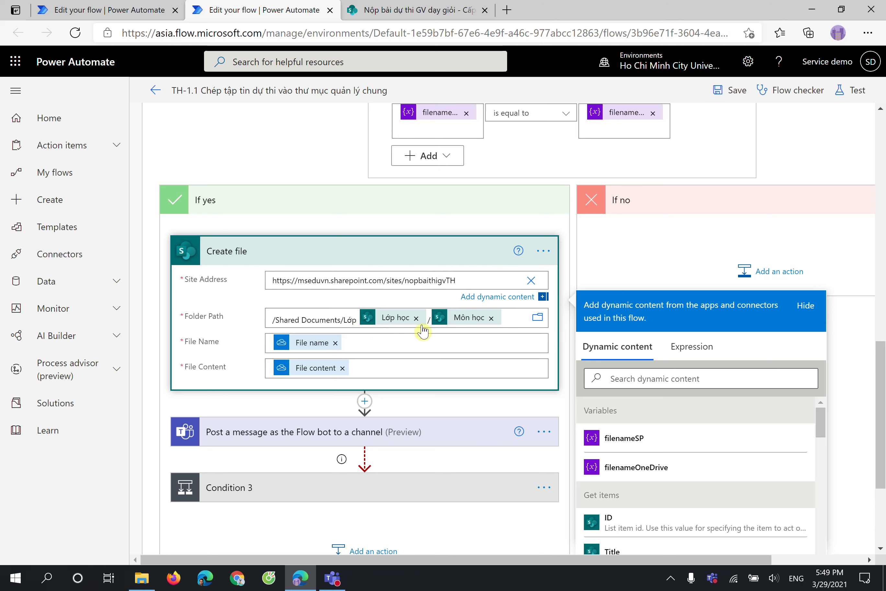
- Set the Post a message as the Flow bot action's team to Nộp sản phẩm dự thi GD dạy giỏi - Cấp tiểu học and its channel to Thông báo
{"action": "scroll", "coordinate": [453, 336], "scroll_direction": "down", "scroll_amount": 2}
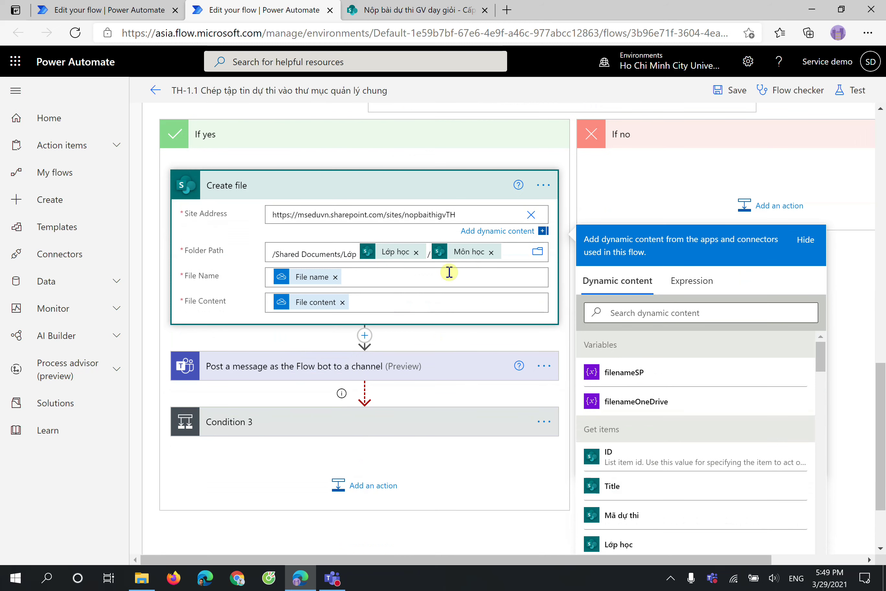
{"action": "left_click", "coordinate": [423, 370]}
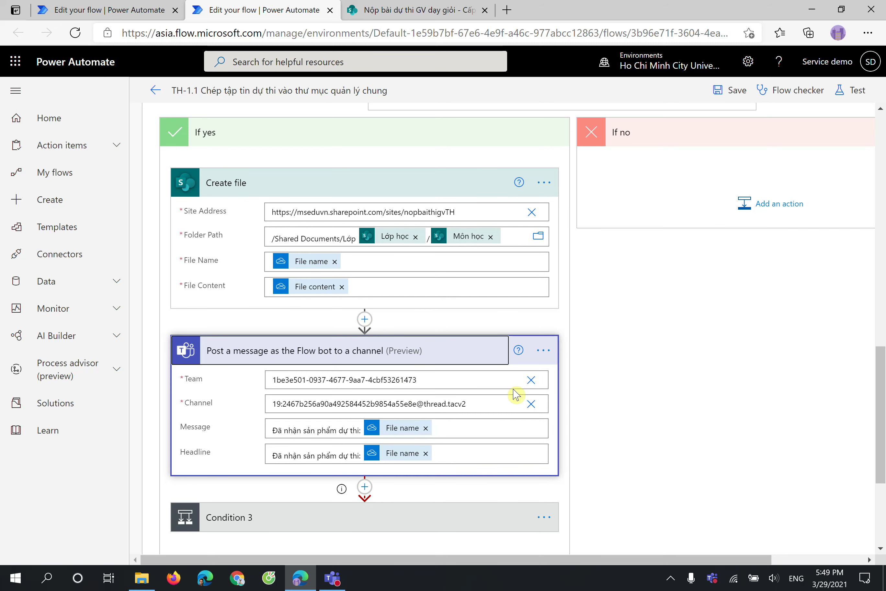
{"action": "left_click", "coordinate": [531, 380]}
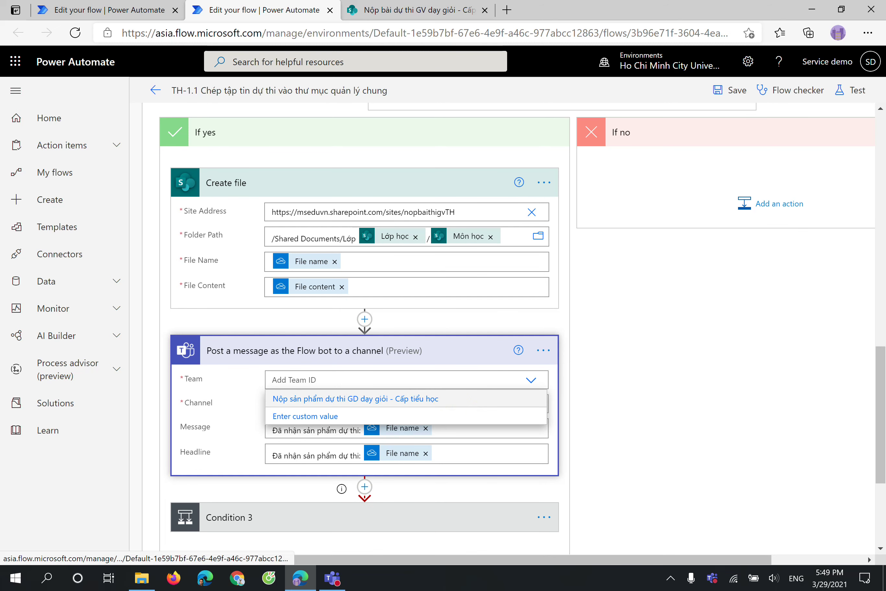
{"action": "left_click", "coordinate": [511, 398]}
{"action": "left_click", "coordinate": [528, 404]}
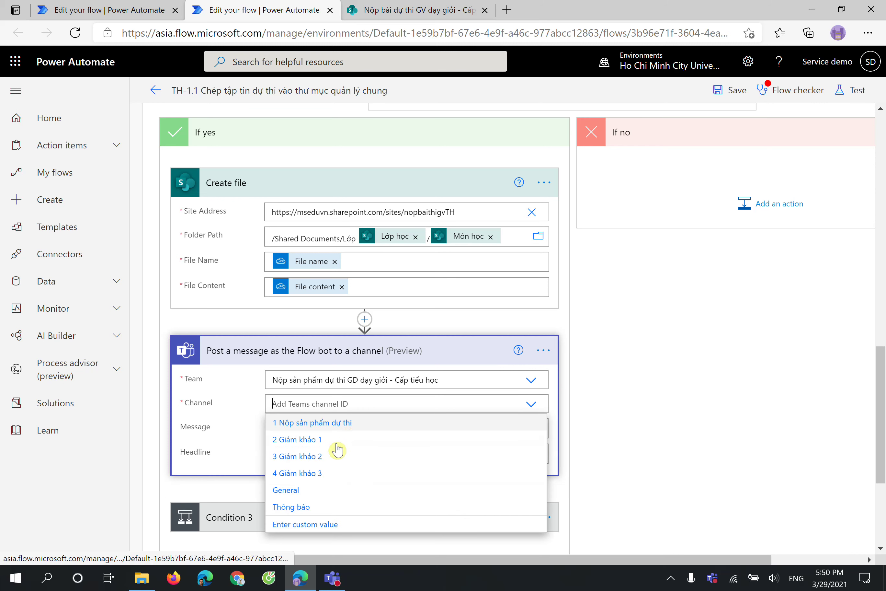
{"action": "left_click", "coordinate": [307, 508]}
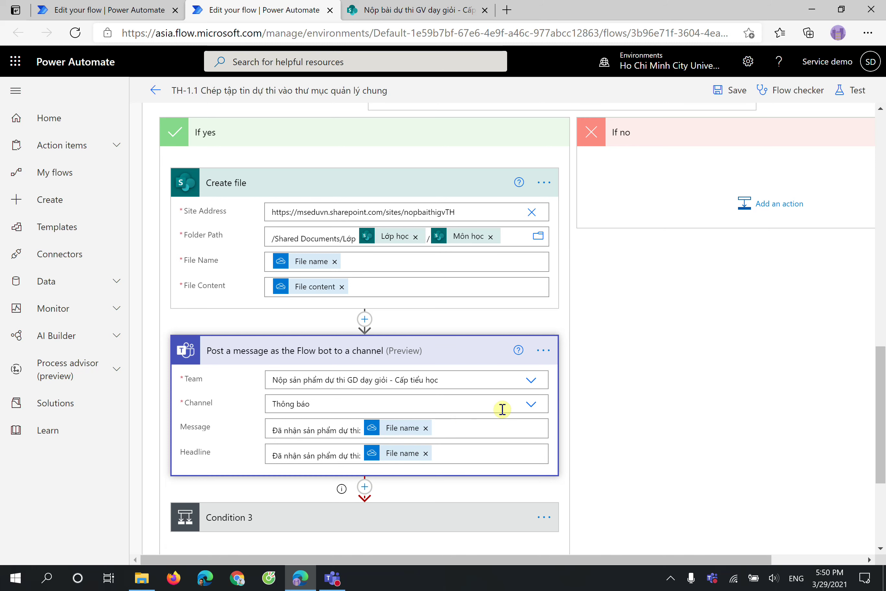
- Examine Condition 3's test and the actions in its If yes branch, and collapse the condition again
{"action": "scroll", "coordinate": [492, 420], "scroll_direction": "down", "scroll_amount": 2}
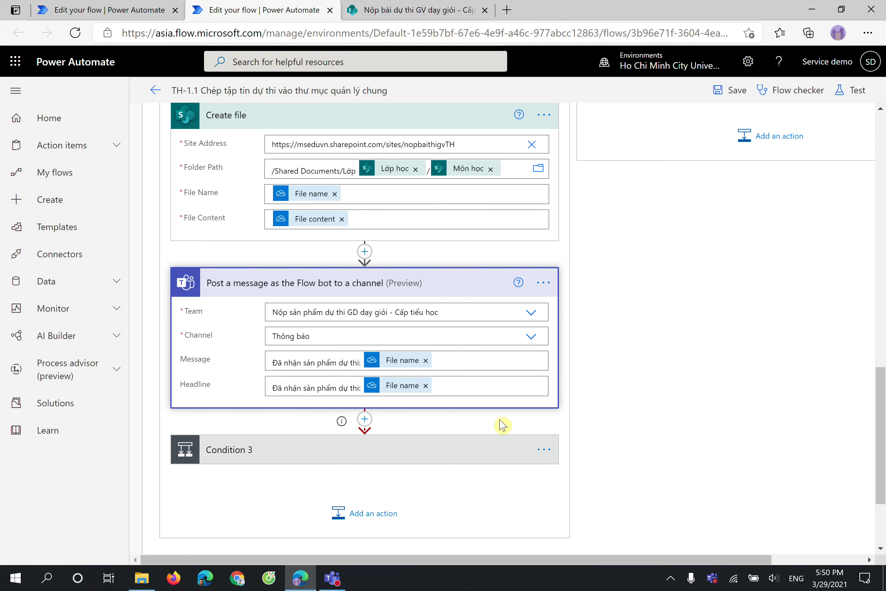
{"action": "left_click", "coordinate": [484, 462]}
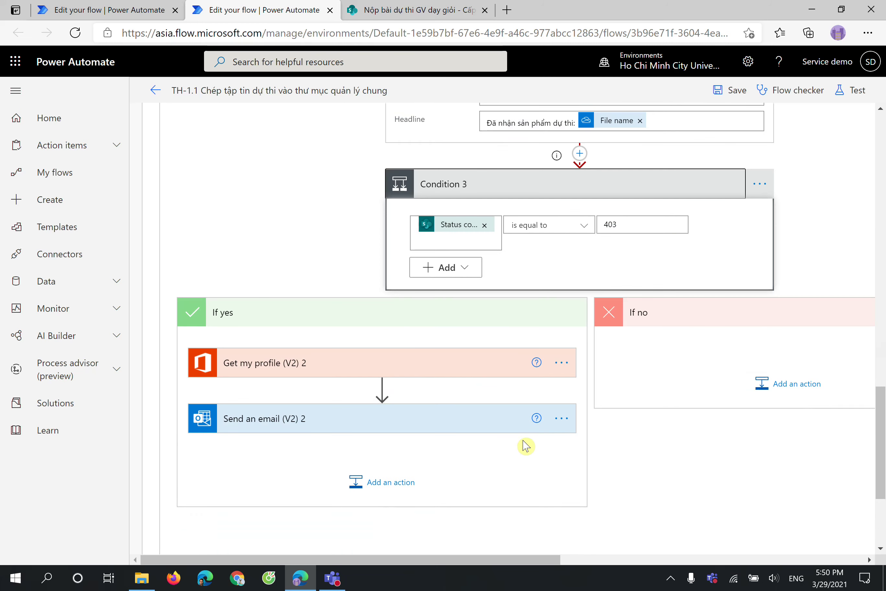
{"action": "scroll", "coordinate": [500, 414], "scroll_direction": "up", "scroll_amount": 5}
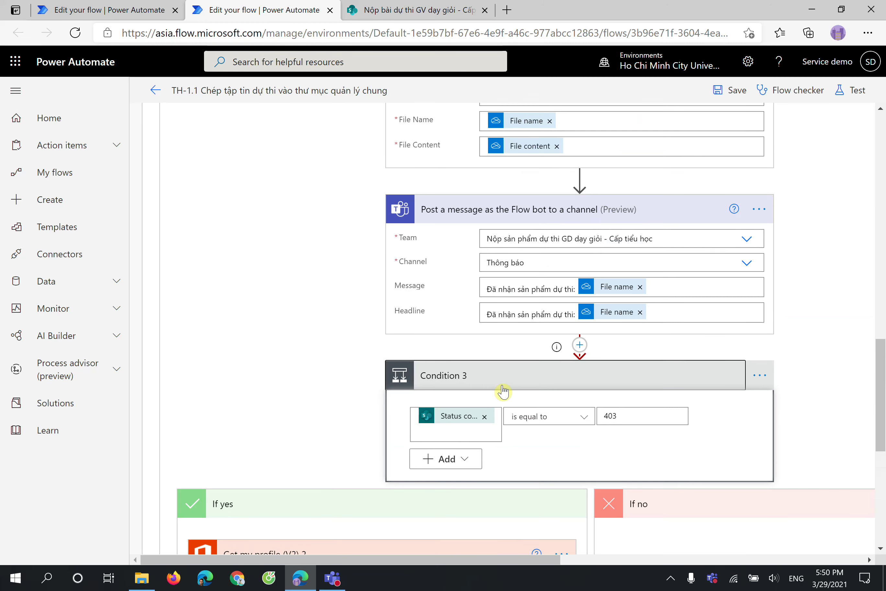
{"action": "left_click", "coordinate": [511, 388]}
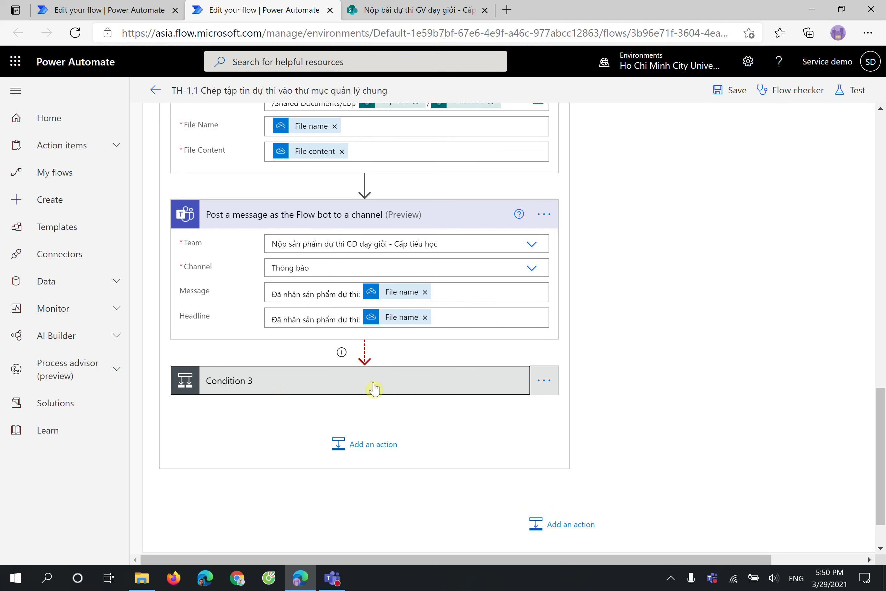
{"action": "scroll", "coordinate": [391, 378], "scroll_direction": "up", "scroll_amount": 3}
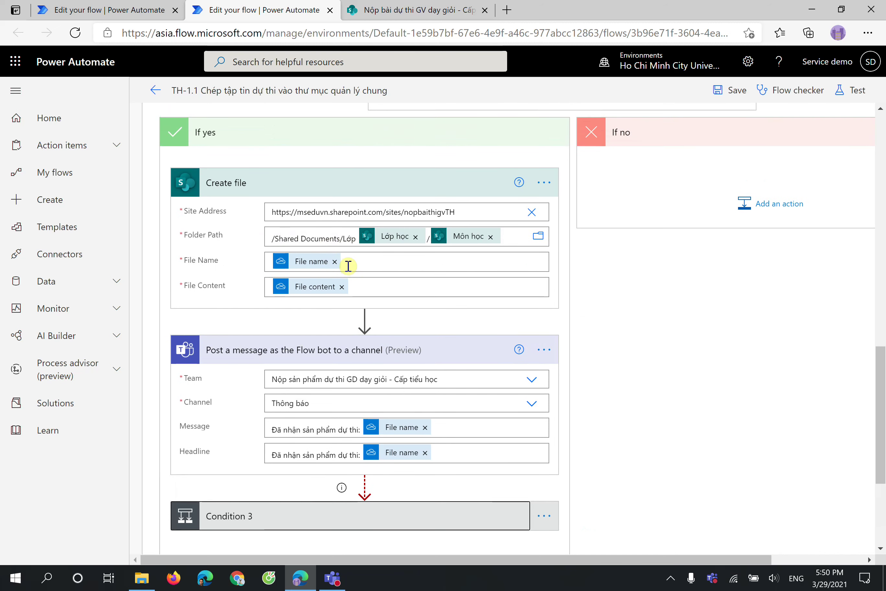
- Save the TH-1.1 flow and turn it on from the list of cloud flows
{"action": "left_click", "coordinate": [730, 91]}
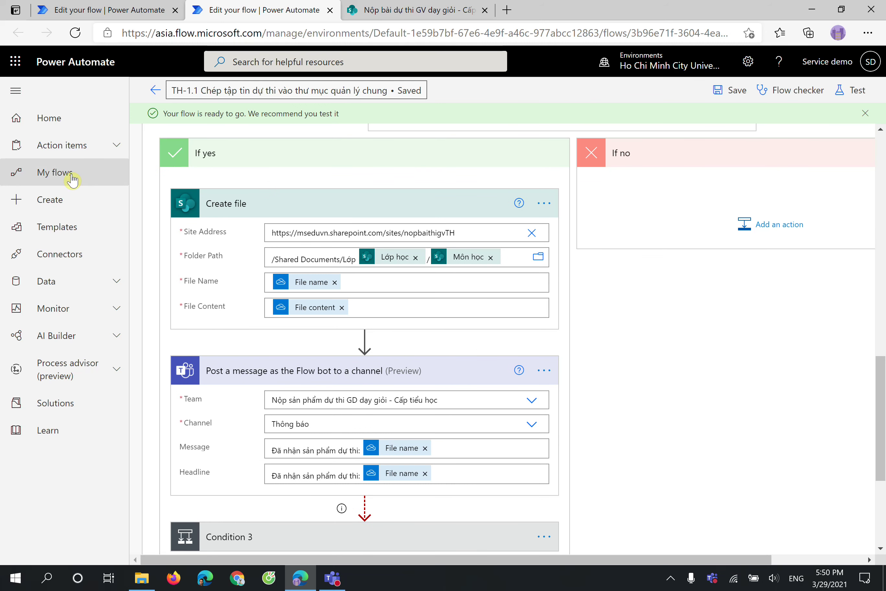
{"action": "left_click", "coordinate": [74, 180]}
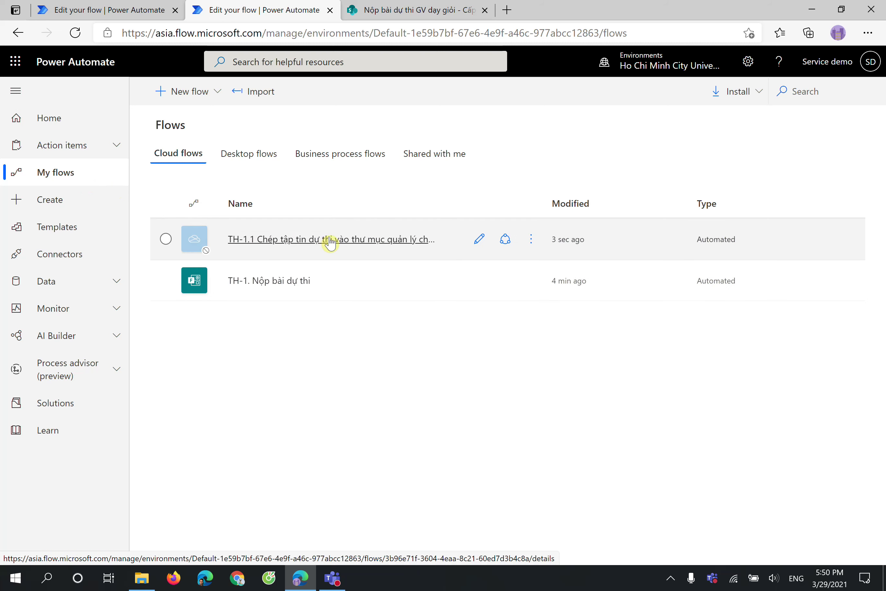
{"action": "left_click", "coordinate": [534, 244]}
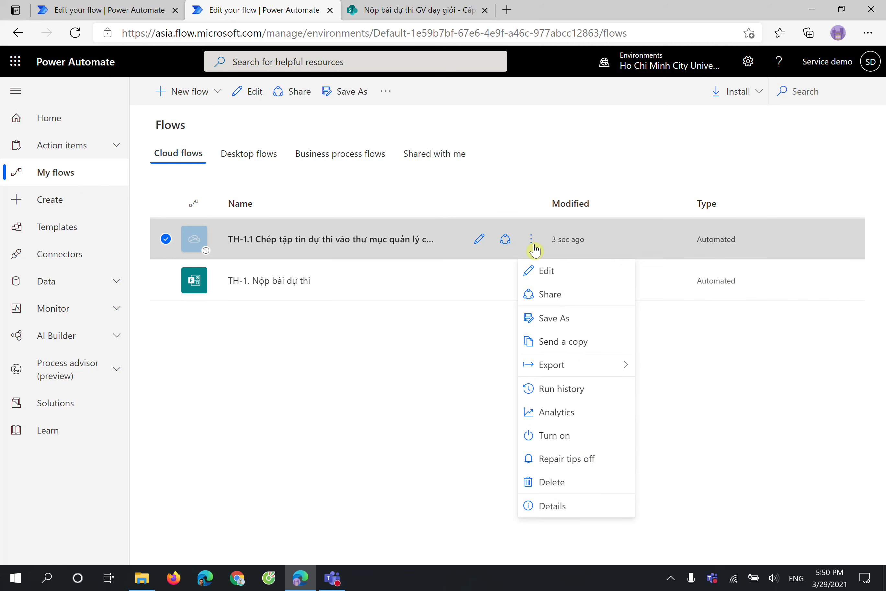
{"action": "left_click", "coordinate": [564, 435]}
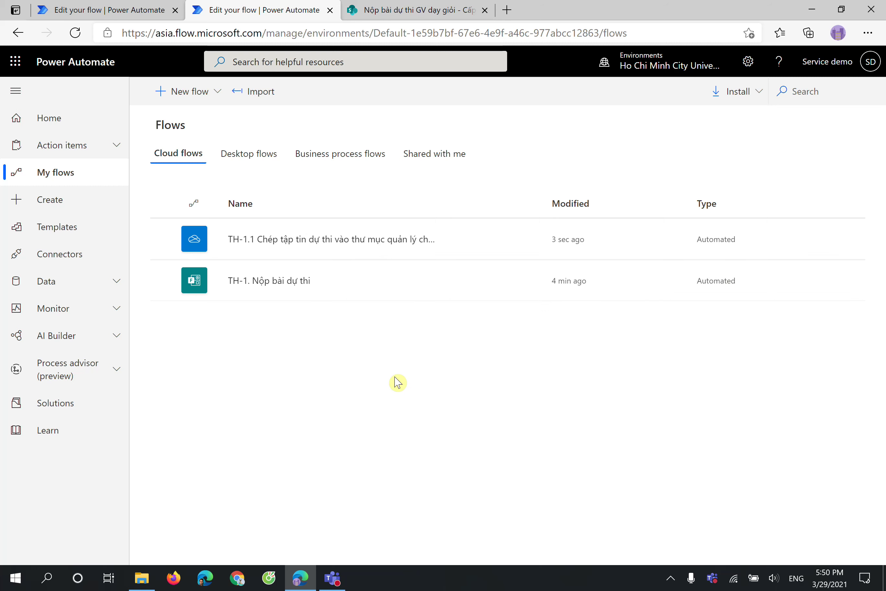